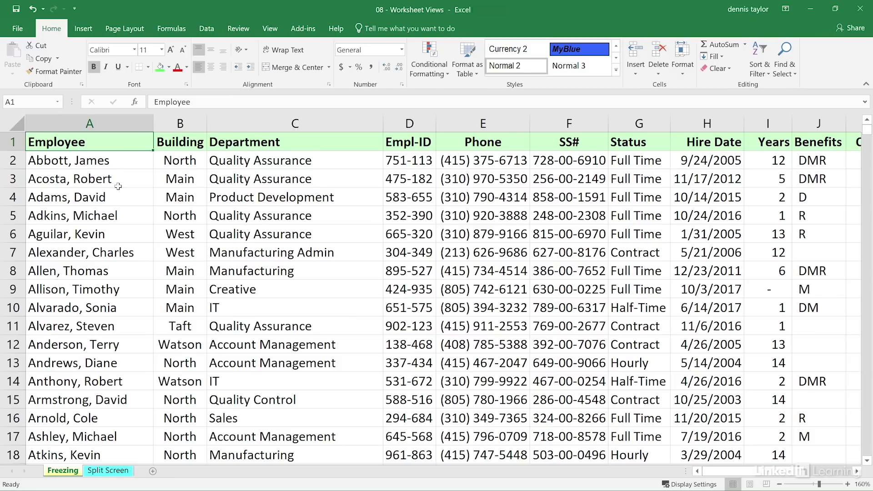
Step: Freeze the top row so the Employee-through-Benefits headings stay fixed
key(Down)
key(Down)
key(Down)
key(Down)
key(Down)
key(Down)
key(Down)
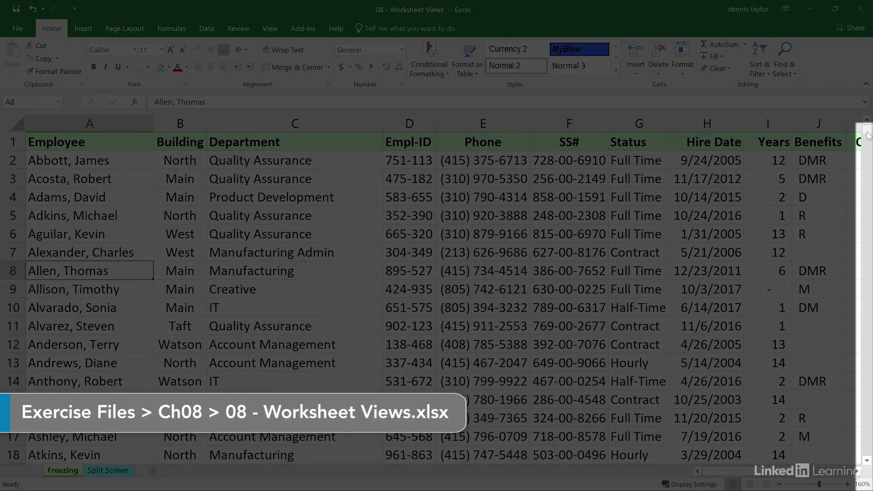
drag(867, 136, 866, 156)
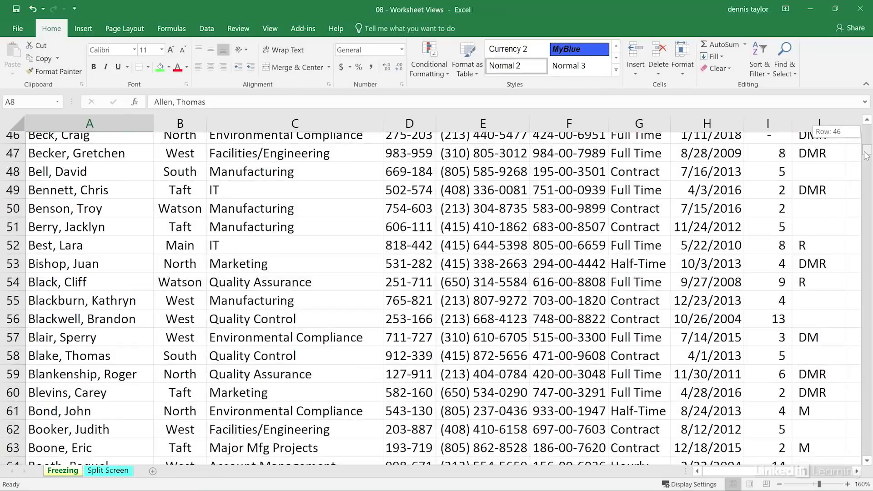
drag(867, 156, 867, 130)
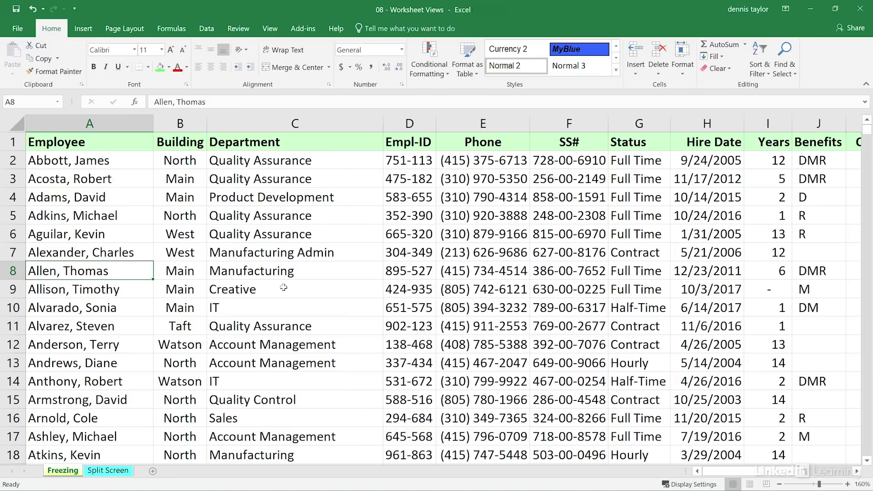
click(274, 31)
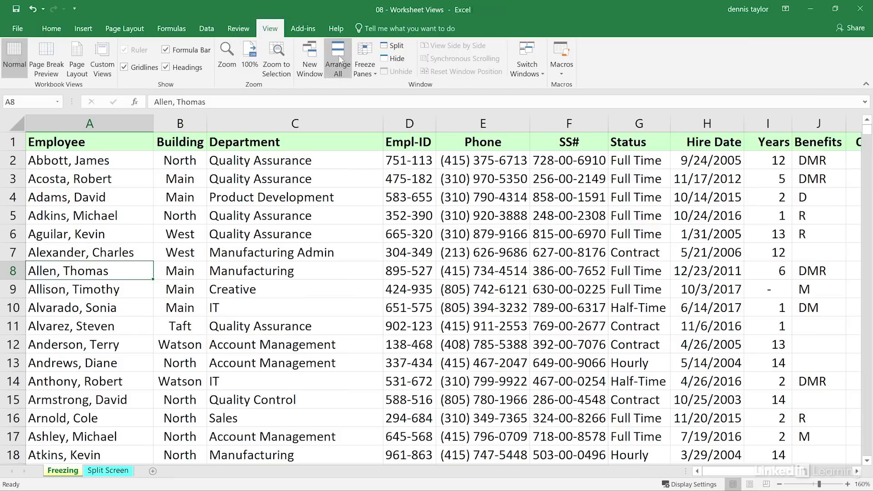
click(361, 64)
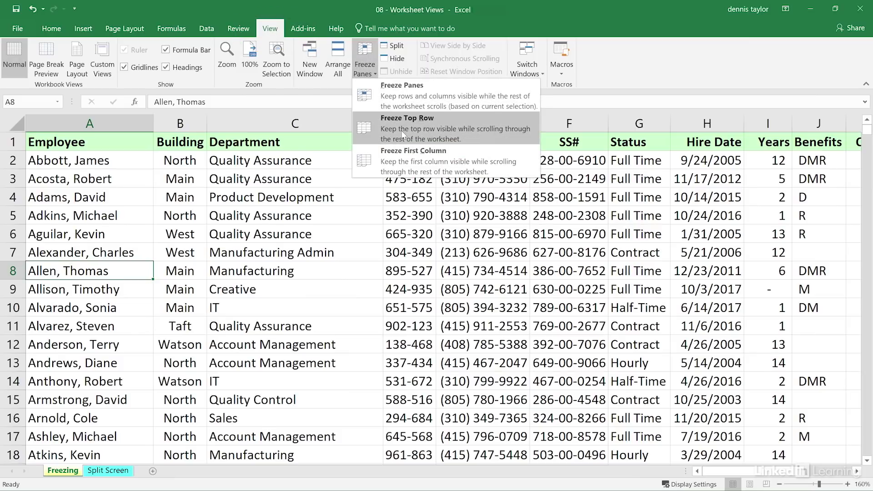
click(483, 133)
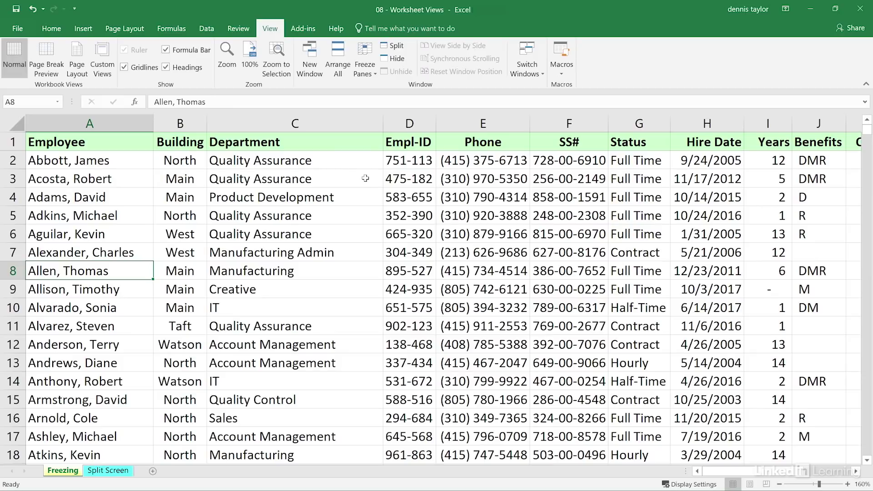
Step: Scroll down the employee list and back up to confirm row 1 stays in place
scroll(366, 178, down, 4)
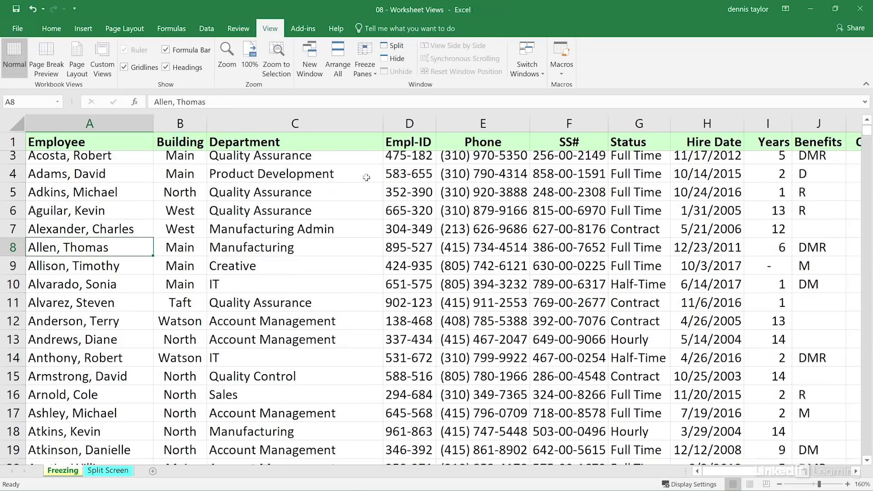
scroll(369, 177, down, 9)
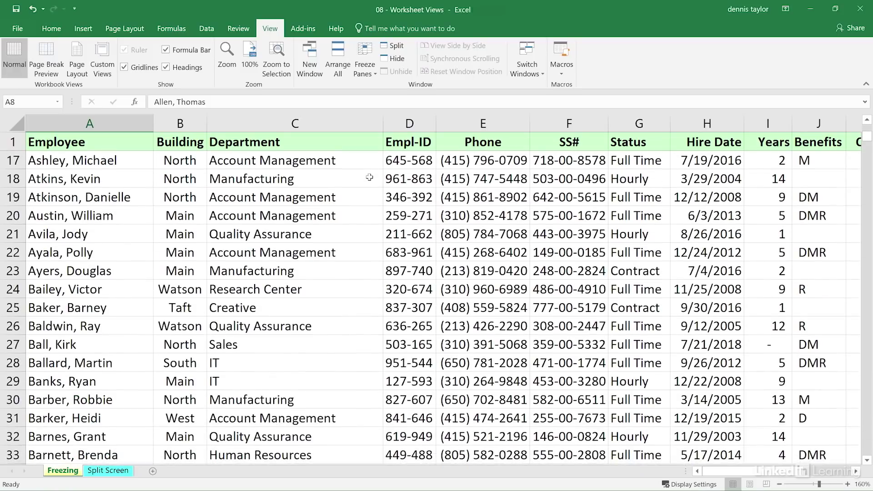
scroll(370, 178, down, 6)
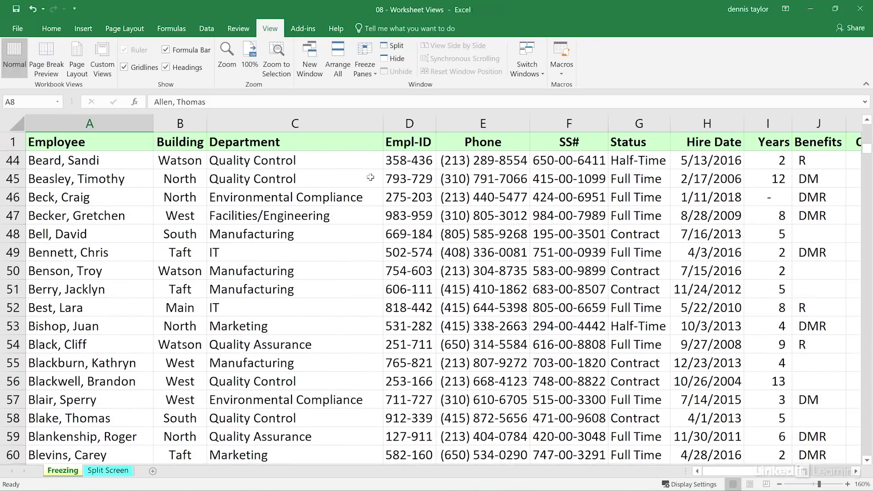
scroll(372, 178, down, 5)
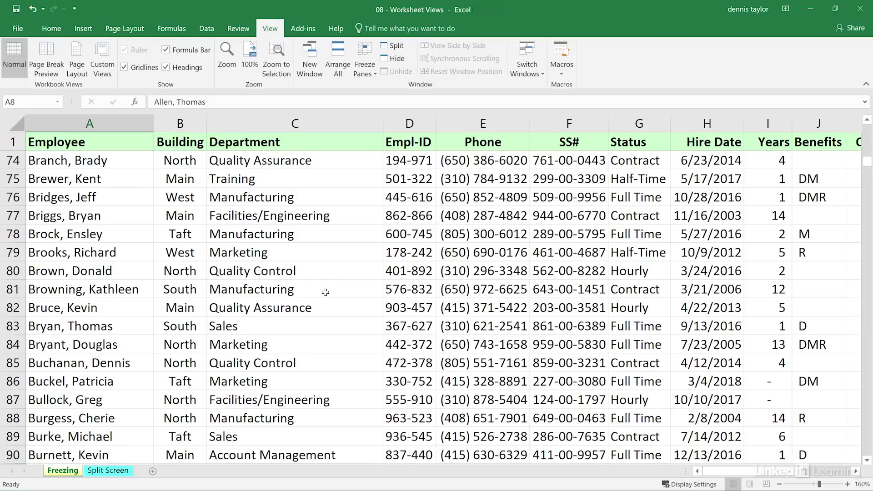
scroll(325, 292, down, 2)
scroll(360, 272, up, 9)
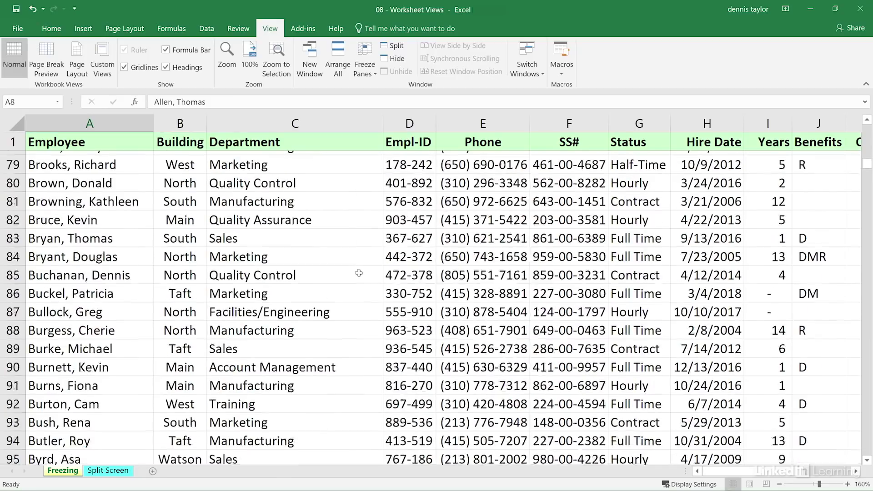
scroll(353, 270, up, 10)
scroll(353, 270, up, 7)
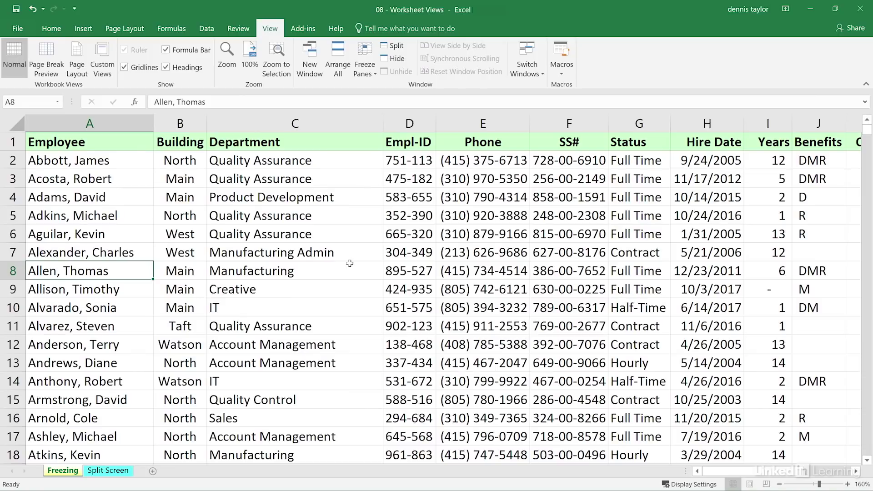
Step: Unfreeze the header row so the whole employee sheet scrolls with row 1
click(363, 60)
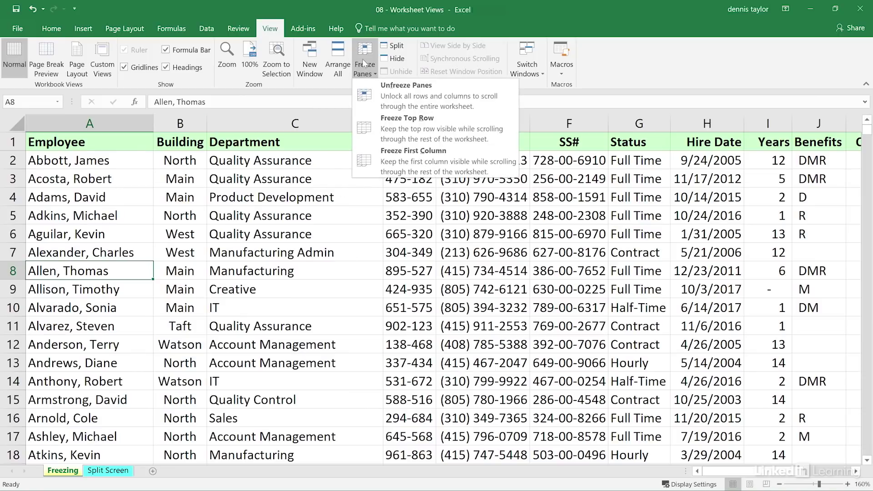
click(397, 90)
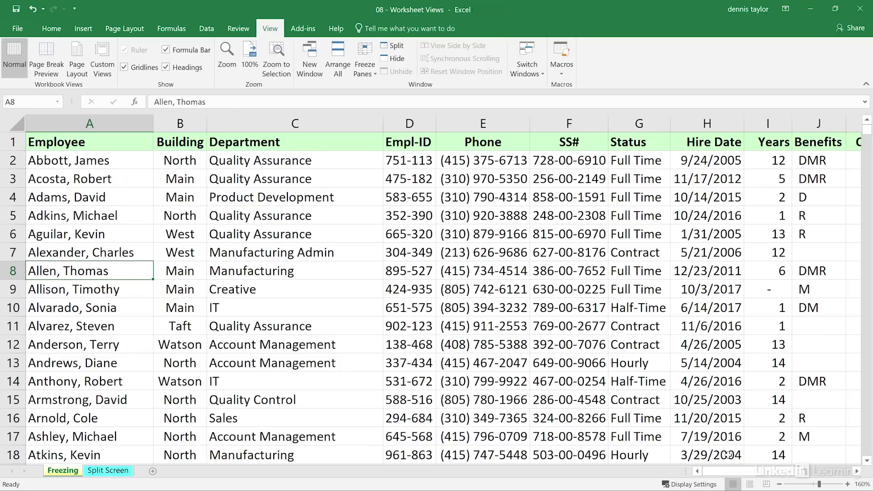
drag(729, 472, 756, 473)
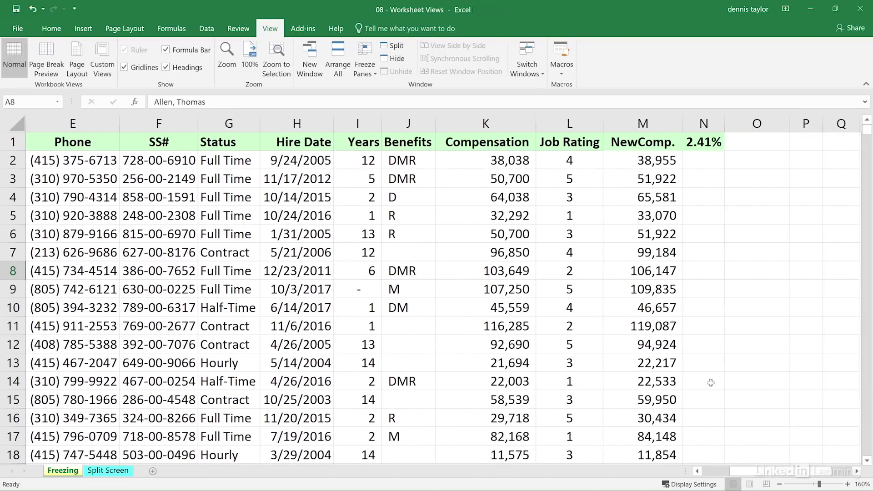
click(664, 258)
click(658, 233)
click(514, 228)
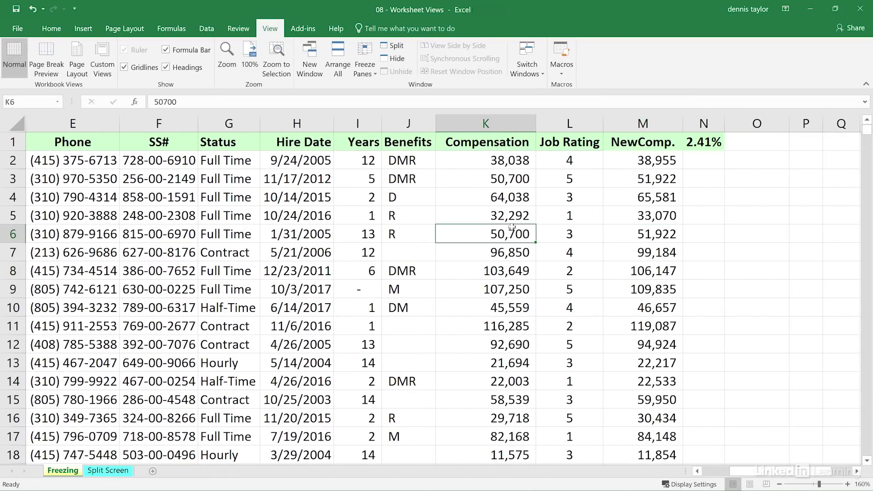
click(480, 217)
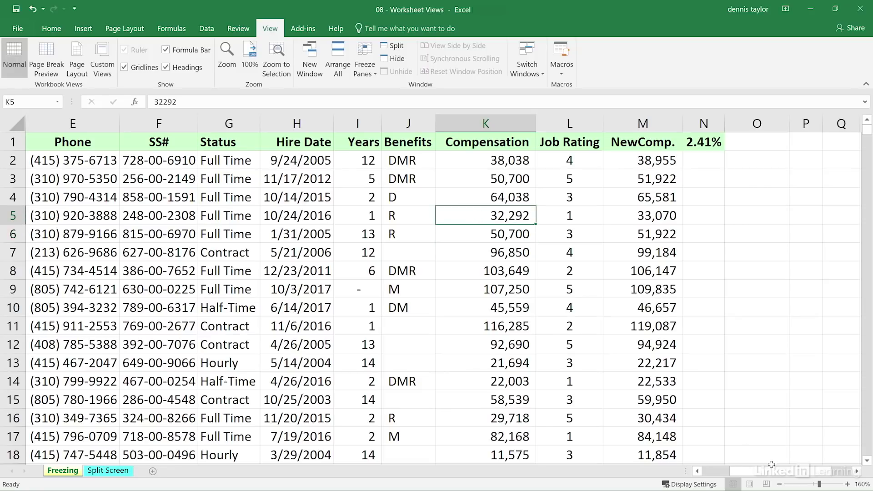
drag(772, 464, 742, 469)
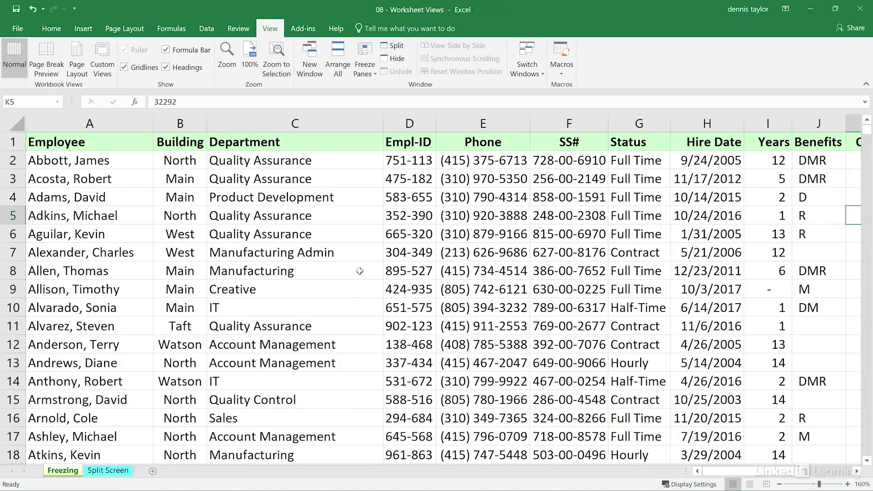
Step: With C5 selected, freeze the first column so Employee column A stays put when scrolling sideways
click(339, 211)
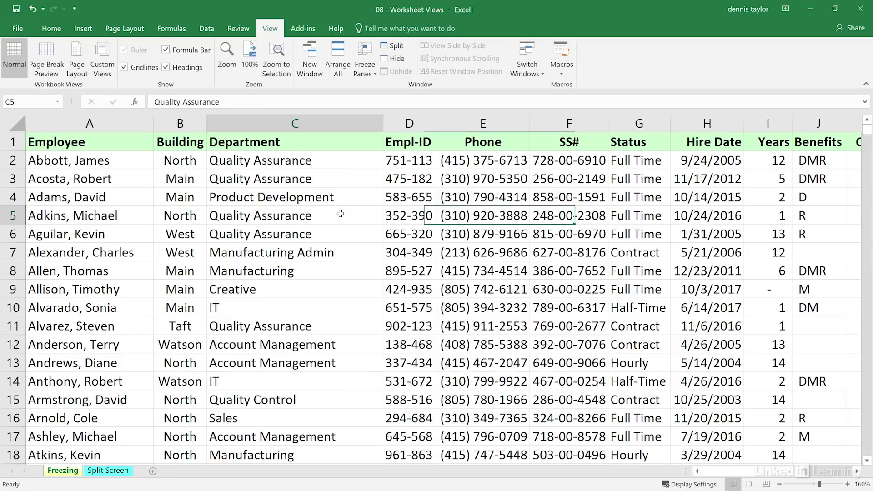
click(366, 52)
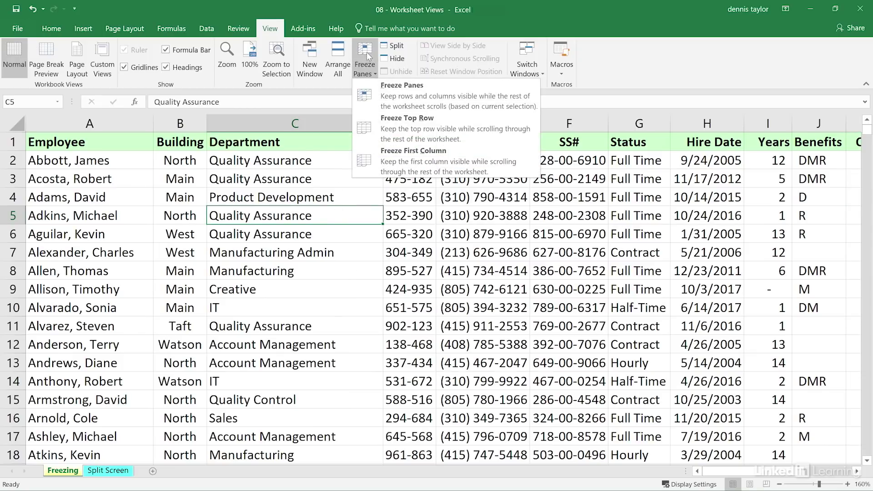
click(397, 151)
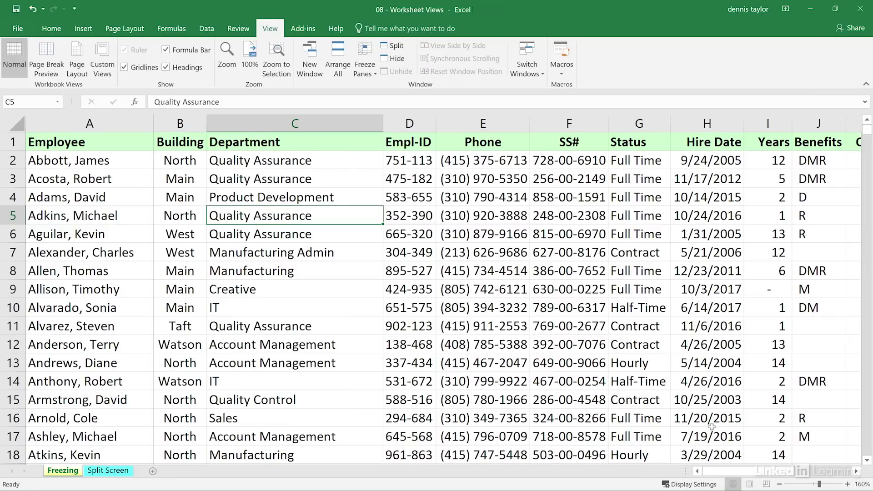
drag(722, 472, 660, 468)
click(368, 238)
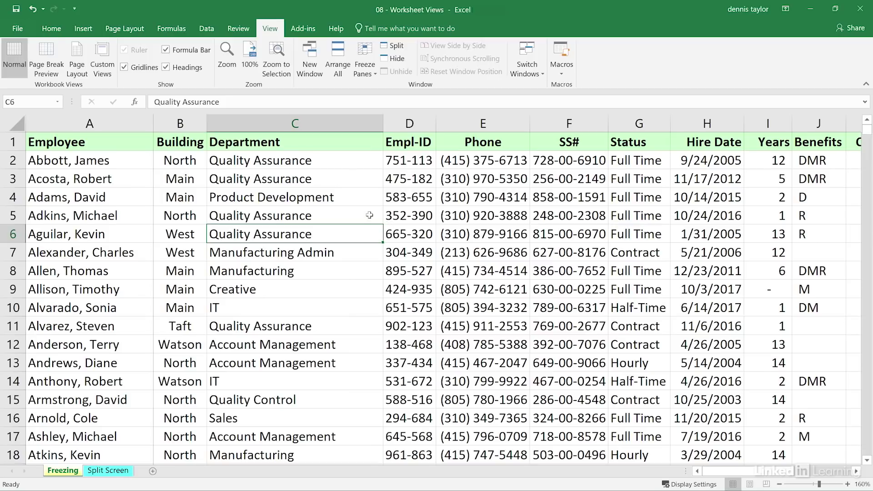
click(365, 54)
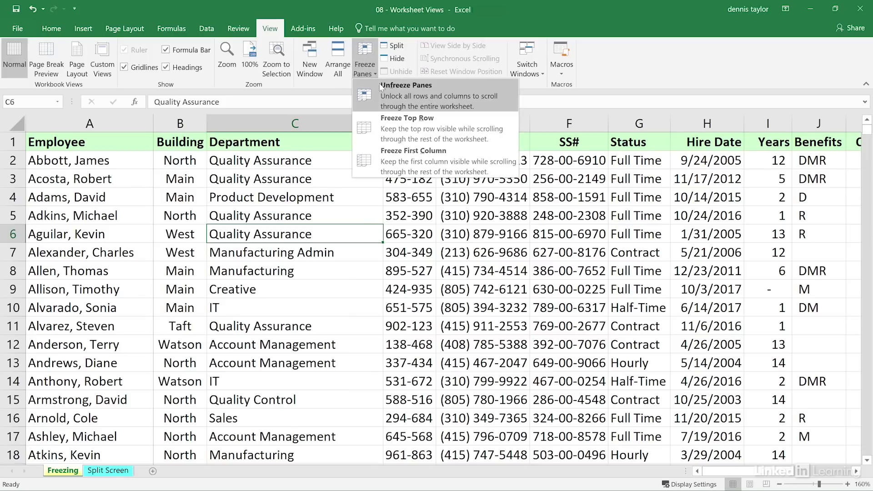
click(369, 95)
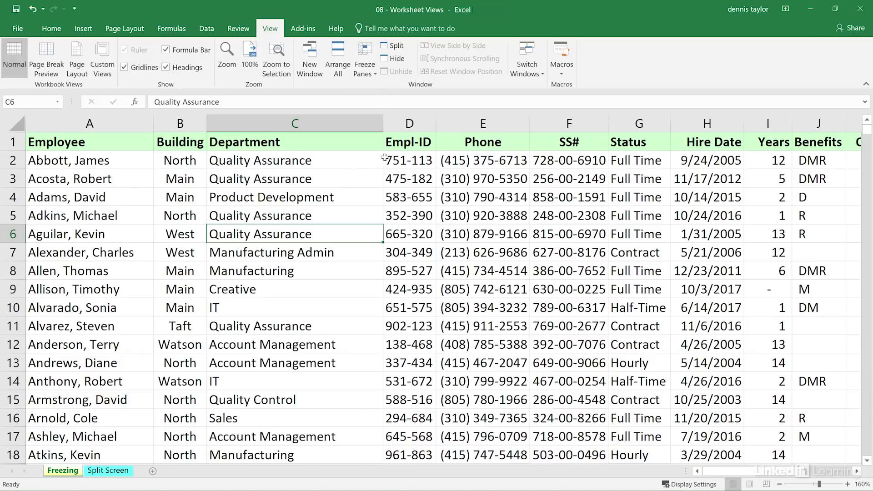
click(303, 177)
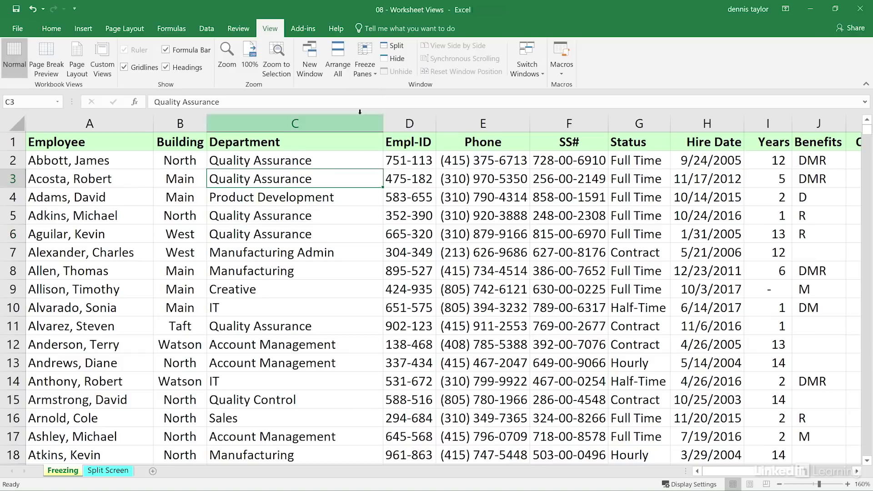
click(363, 56)
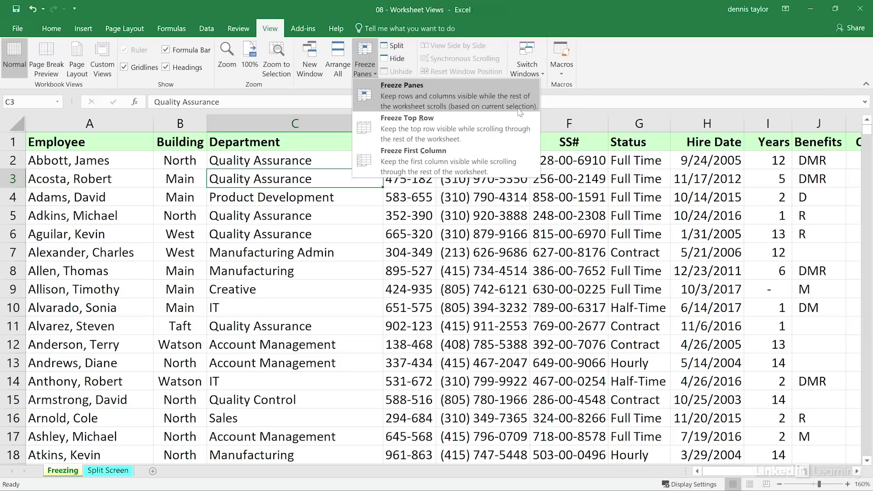
click(377, 222)
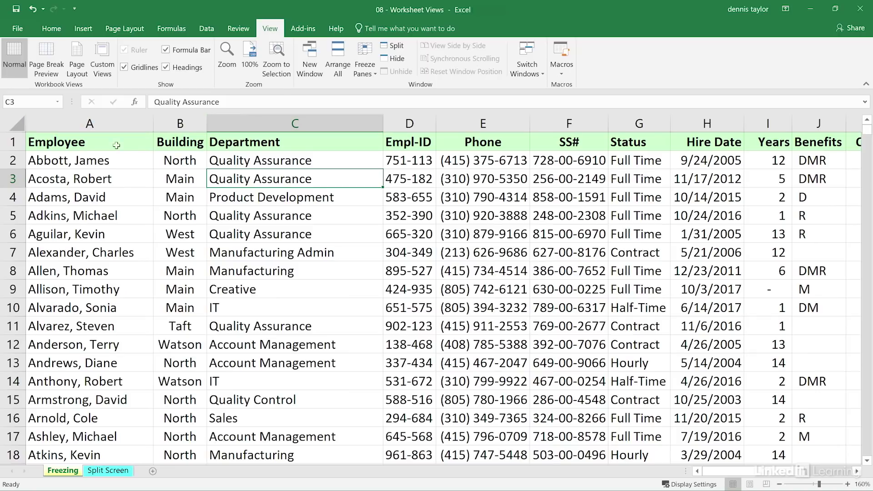
click(174, 162)
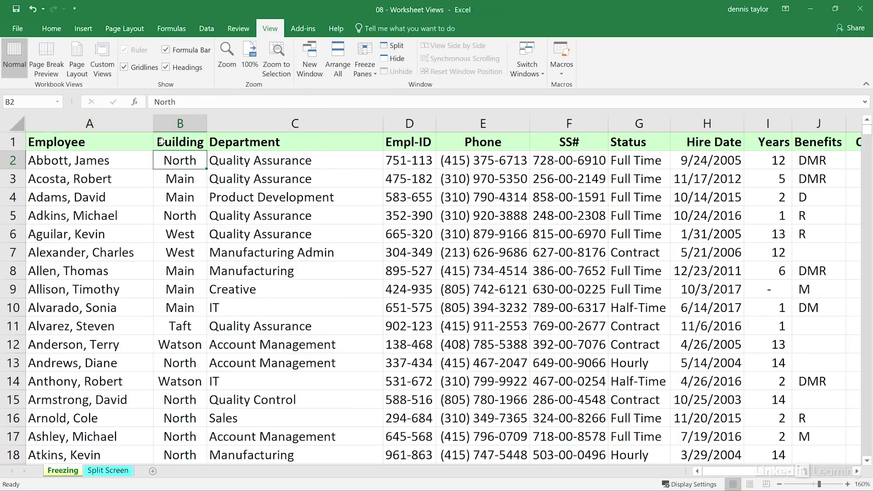
Step: Freeze panes at cell B2 so row 1 and column A both stay fixed
click(237, 159)
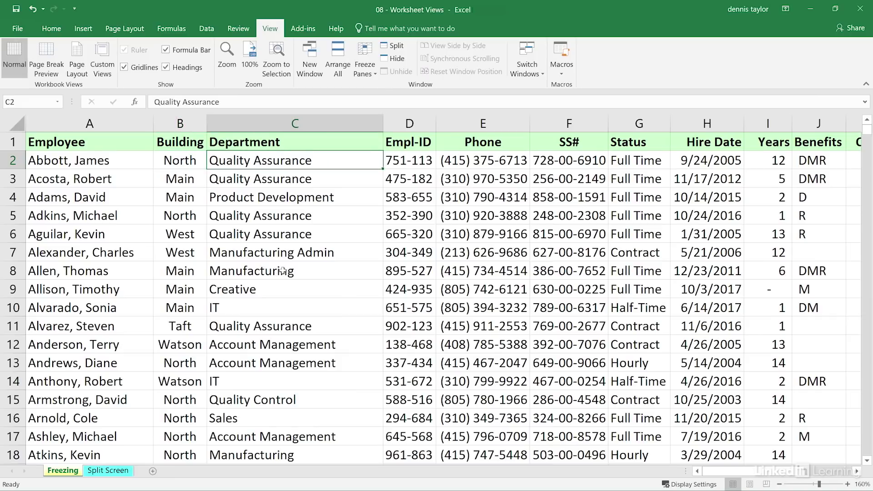
click(178, 158)
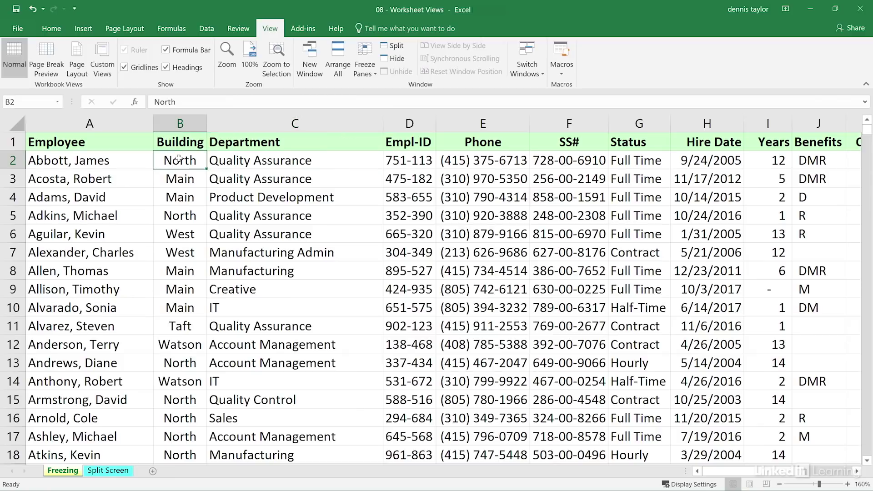
click(364, 66)
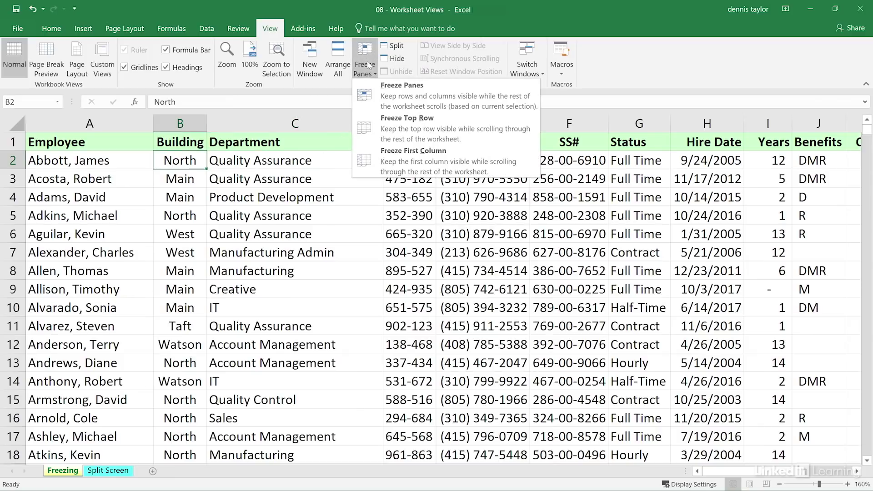
click(389, 90)
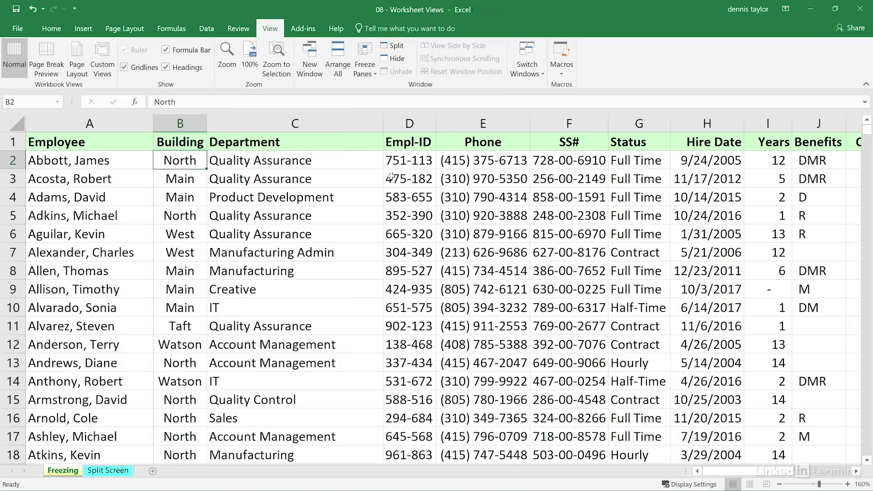
mouse_move(718, 471)
mouse_down()
mouse_move(768, 471)
mouse_move(706, 462)
mouse_up()
Step: Scroll up and down the employee rows to check the headings and Employee column stay put
scroll(356, 221, down, 2)
scroll(356, 221, down, 7)
scroll(353, 216, up, 9)
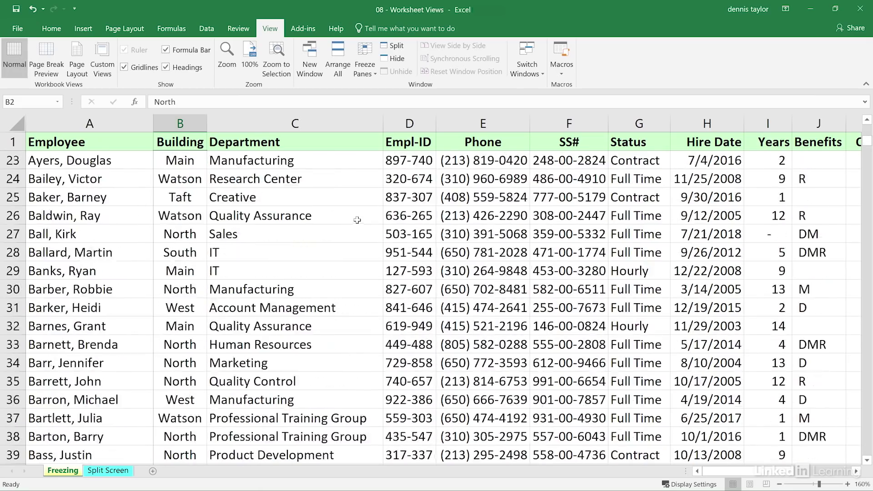
scroll(351, 210, down, 9)
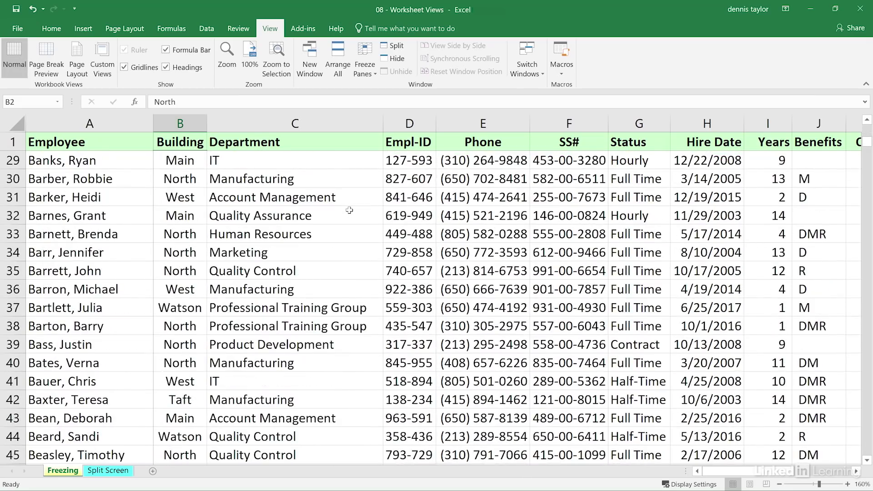
scroll(349, 210, up, 9)
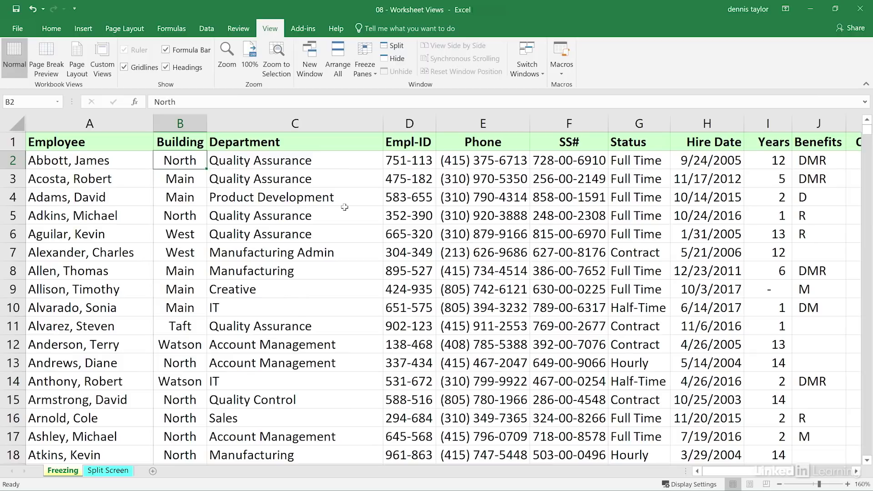
scroll(344, 207, down, 8)
scroll(342, 205, up, 2)
scroll(341, 205, down, 2)
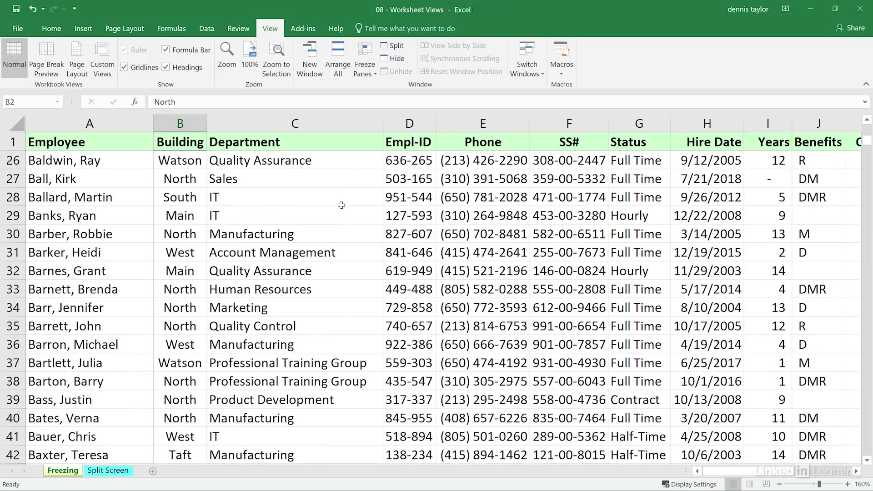
scroll(341, 204, down, 3)
scroll(339, 199, up, 2)
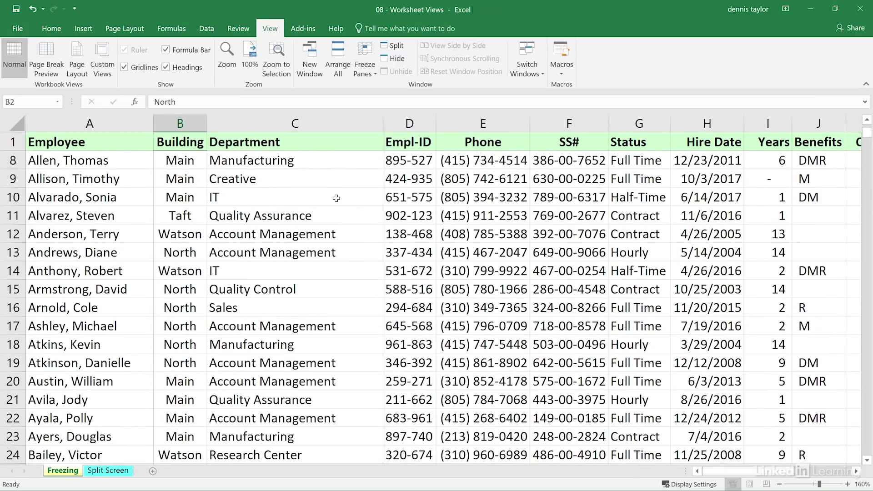
scroll(336, 198, up, 2)
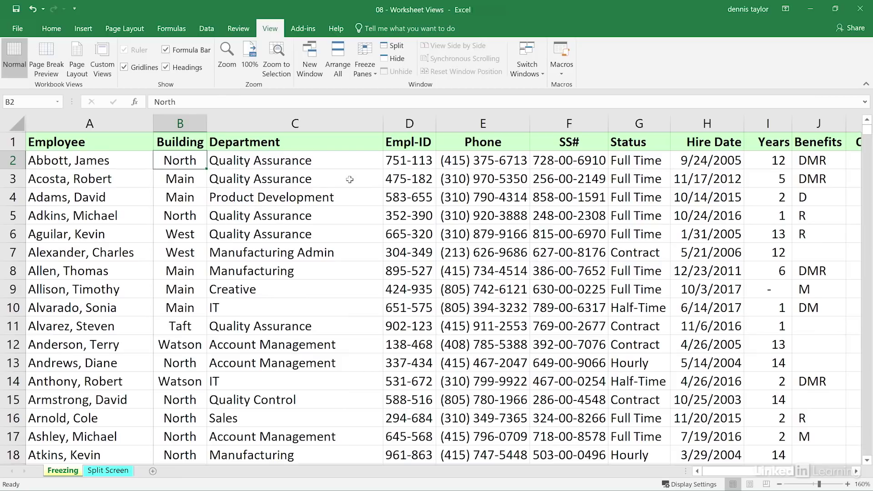
click(350, 180)
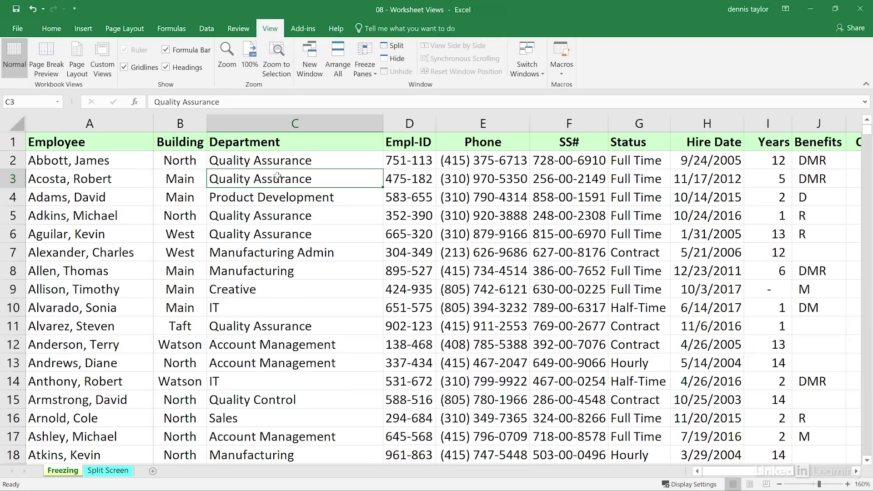
Step: Remove the frozen panes so row 1 and column A scroll normally again
click(365, 51)
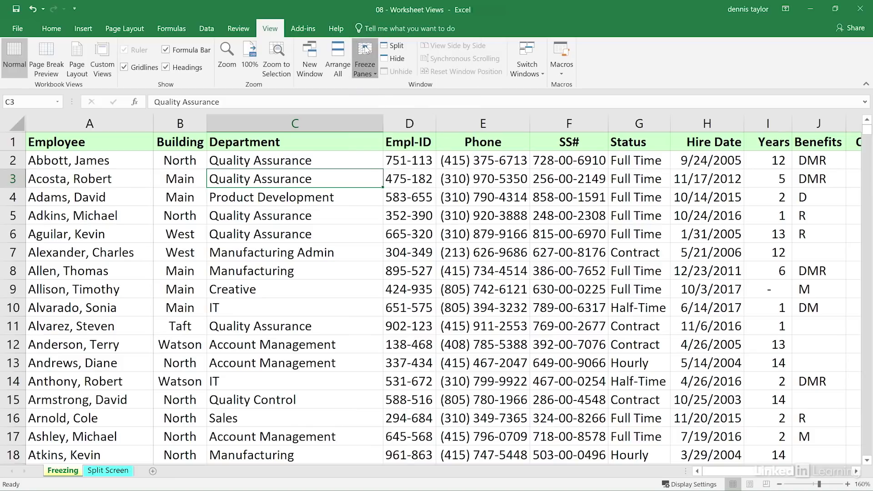
click(357, 93)
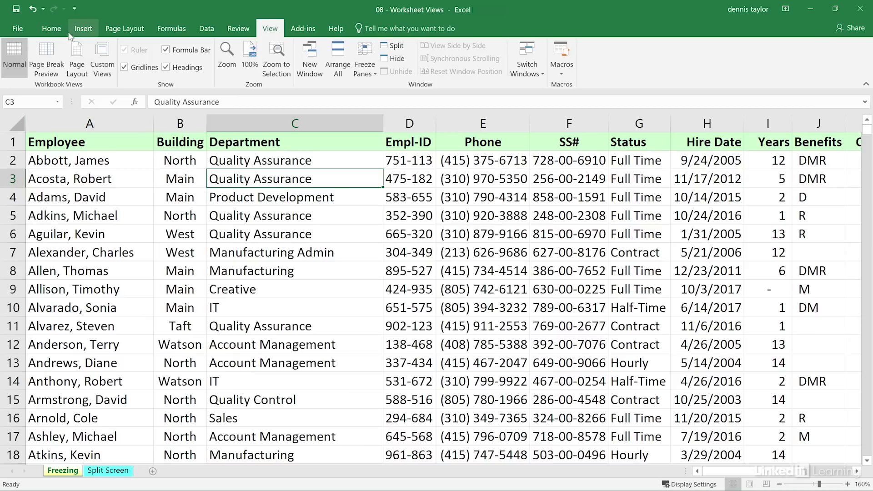
Step: Convert the employee range =$A$1:$N$742 into a table with headers
click(84, 29)
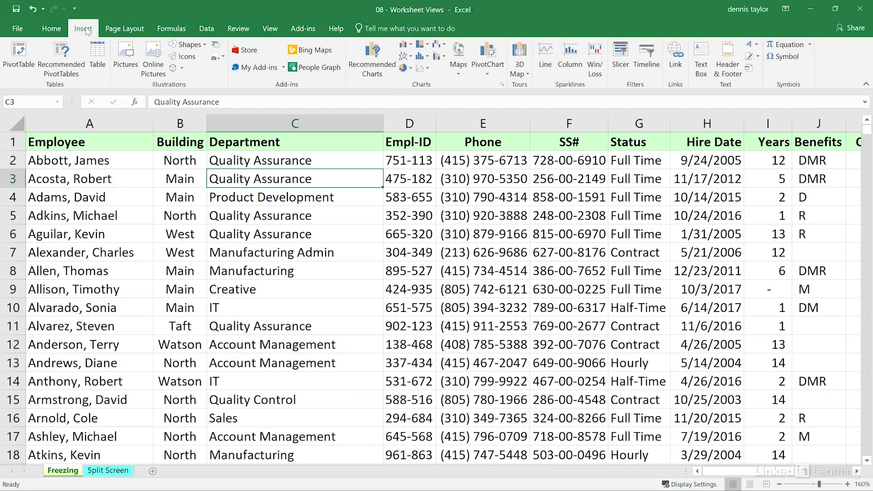
click(97, 59)
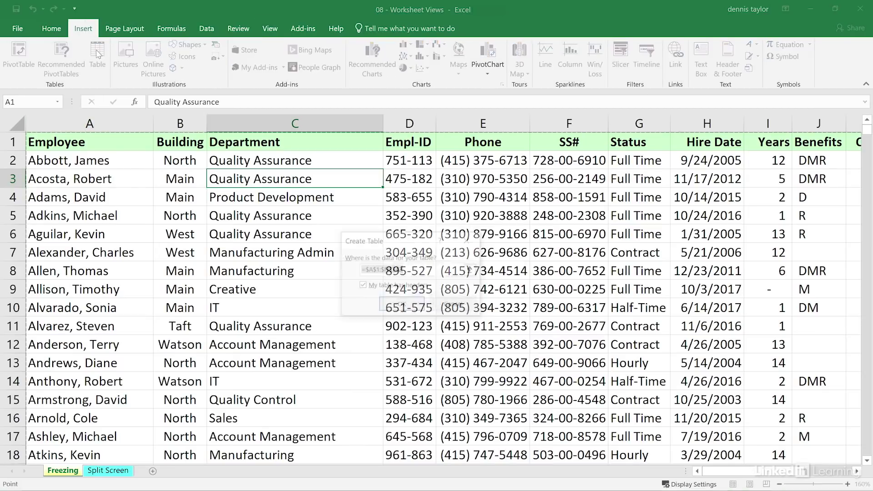
click(400, 304)
click(315, 236)
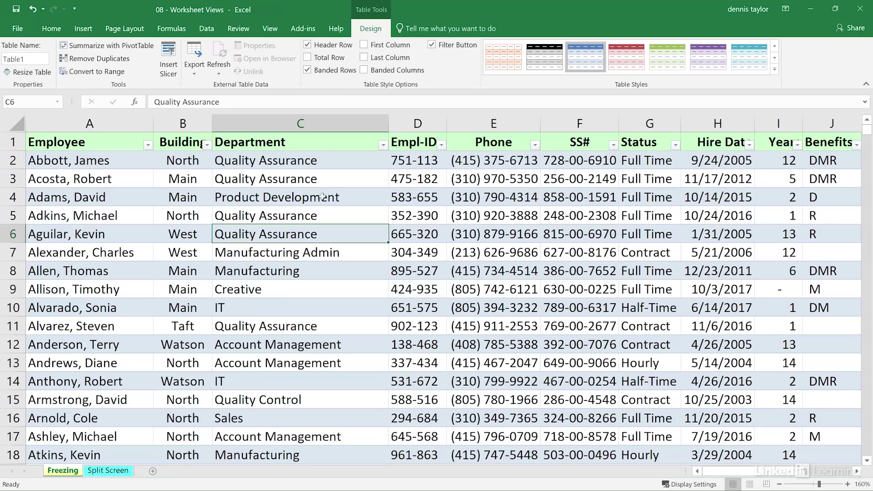
Step: Scroll through the new table to see its headers stay visible
scroll(322, 197, down, 8)
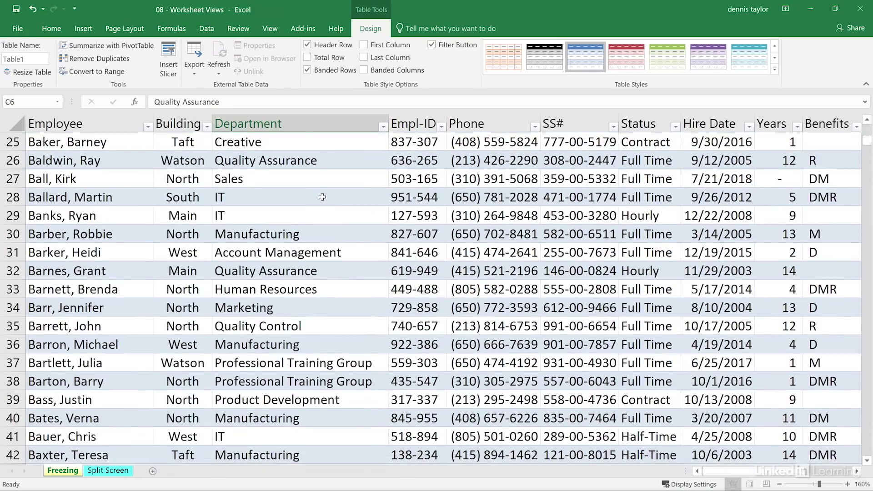
scroll(322, 196, up, 2)
scroll(322, 196, up, 6)
scroll(323, 196, down, 8)
scroll(322, 198, up, 8)
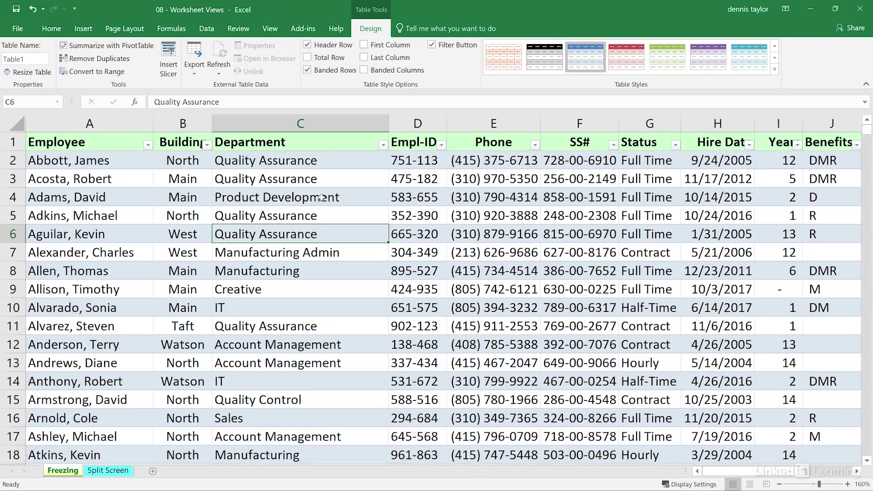
scroll(322, 198, down, 8)
scroll(322, 197, up, 8)
Step: Undo the table conversion with Ctrl+Z and select cell C5
key(ctrl+z)
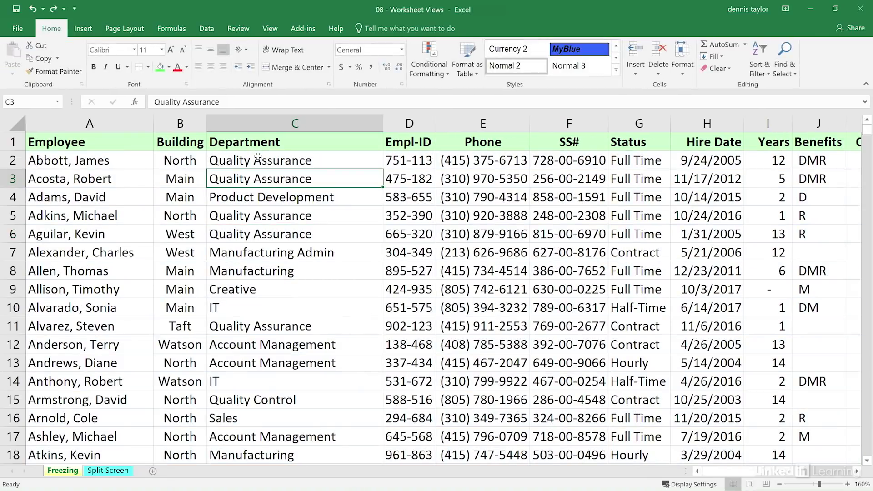
click(294, 216)
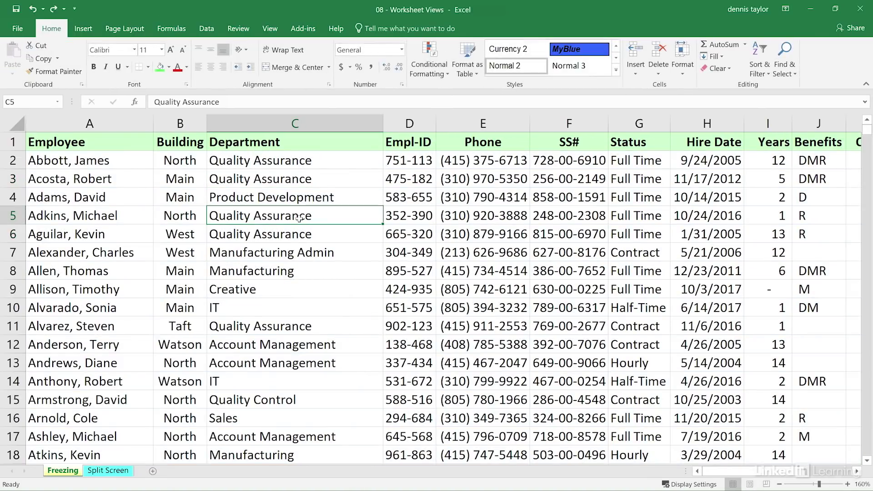